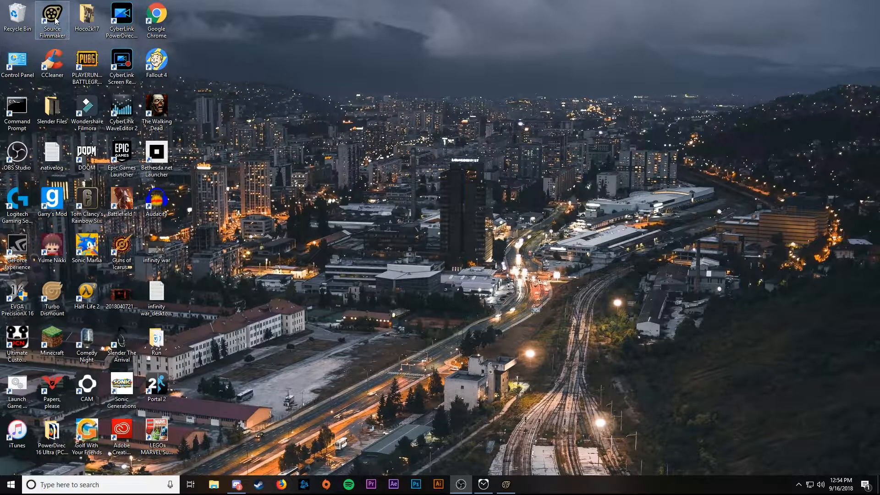
Step: Launch Source Filmmaker and create a new session named Poster
double_click(52, 18)
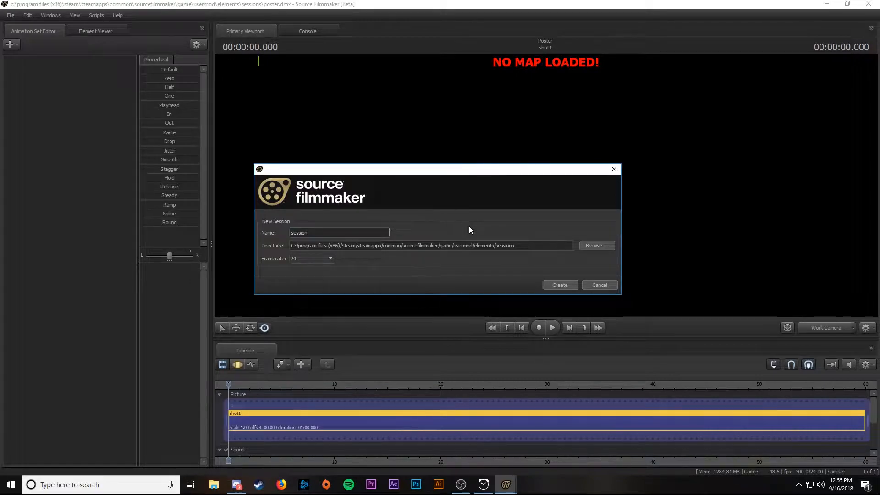
double_click(322, 234)
key(BackSpace)
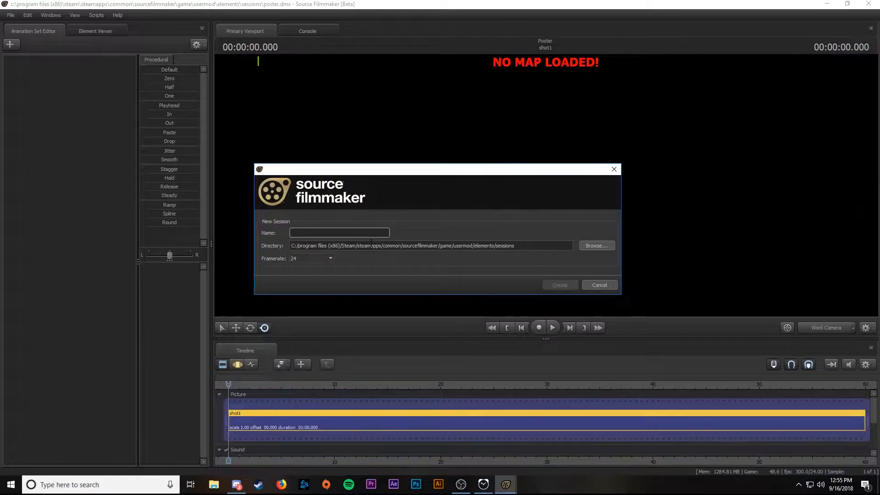
text(Poster)
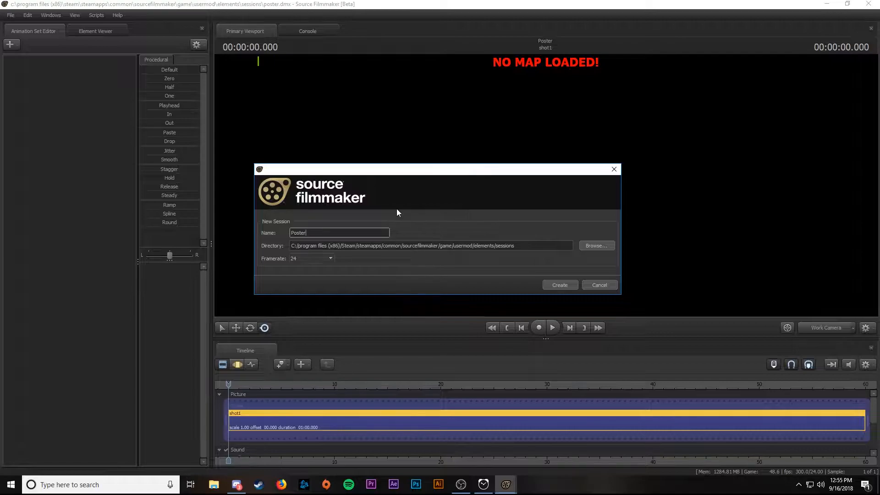
click(561, 284)
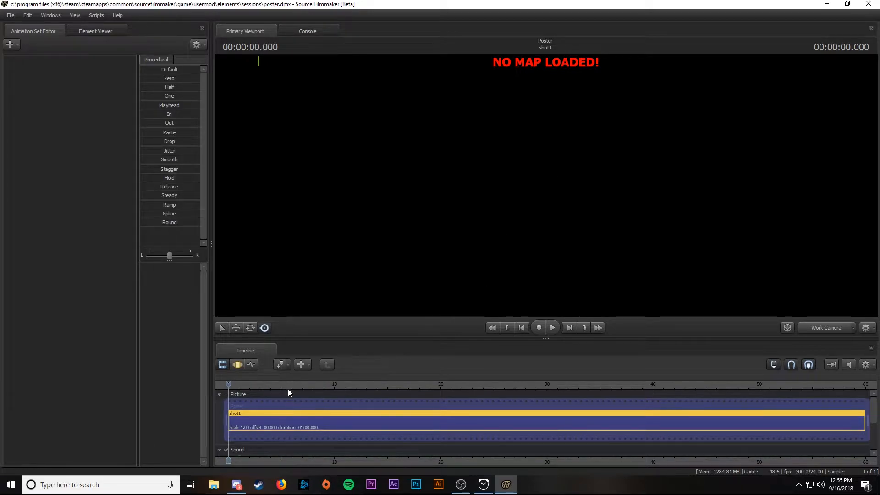
Step: Switch the timeline from the Clip Editor to the Motion Editor and shrink its panel to enlarge the primary viewport
drag(545, 339, 545, 286)
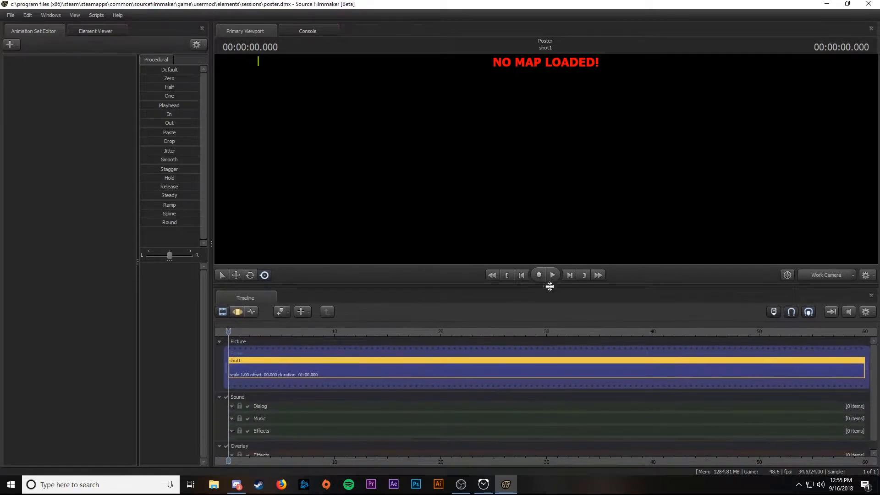
drag(229, 334, 228, 334)
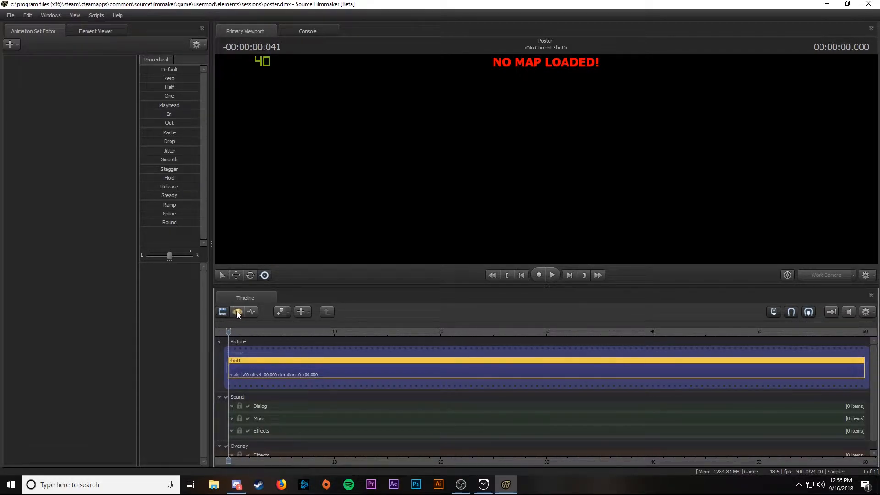
click(238, 311)
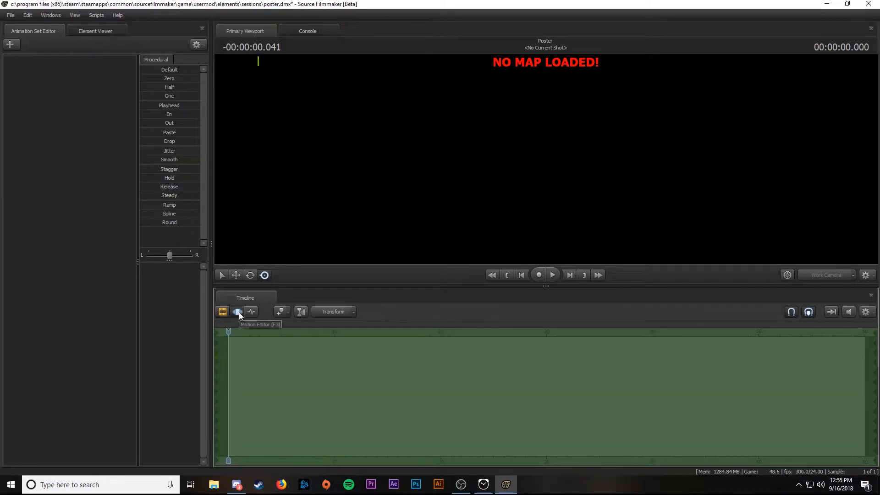
click(247, 313)
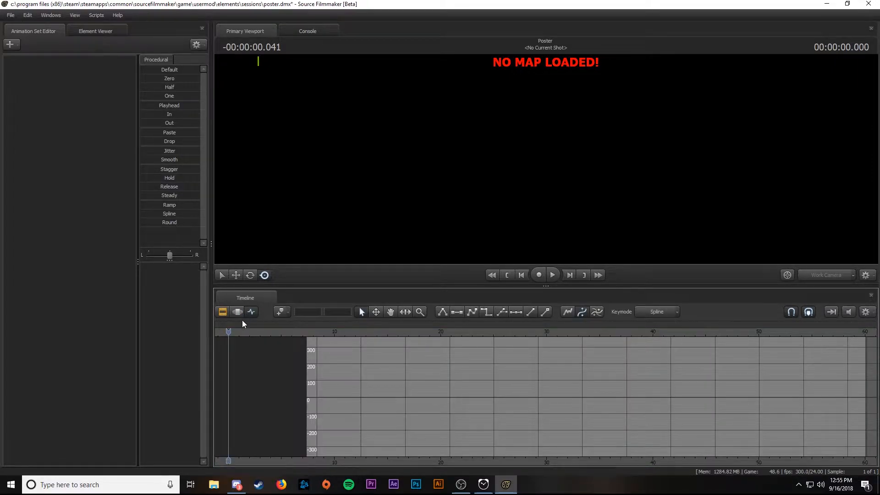
click(237, 312)
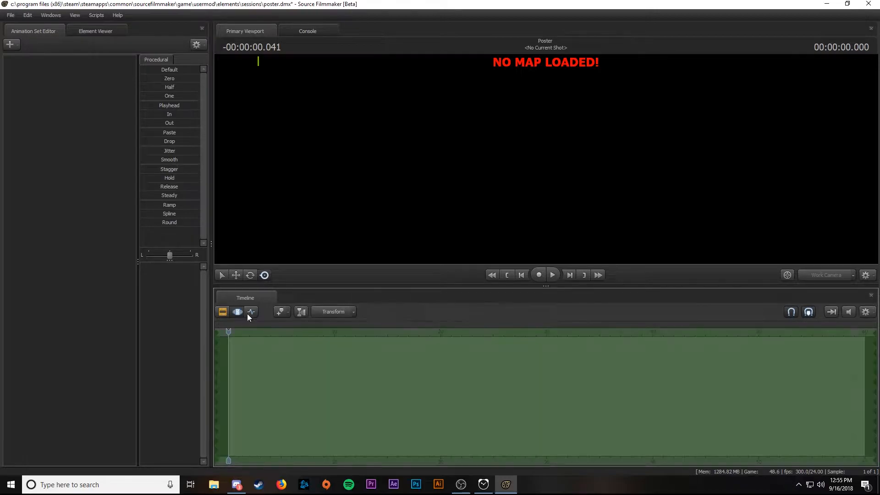
drag(550, 286, 544, 359)
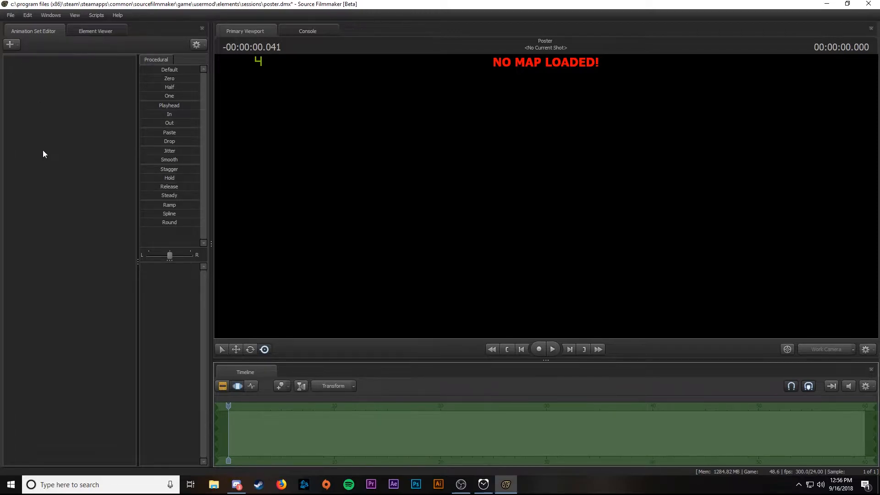
click(95, 32)
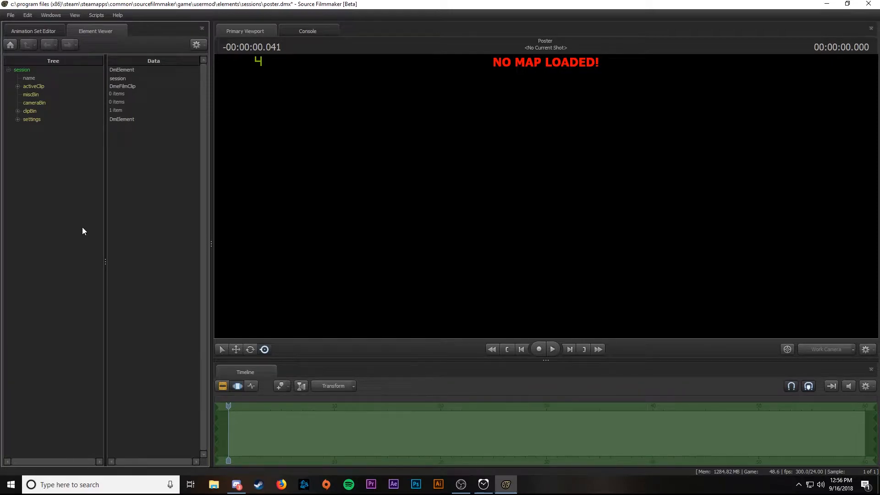
click(33, 31)
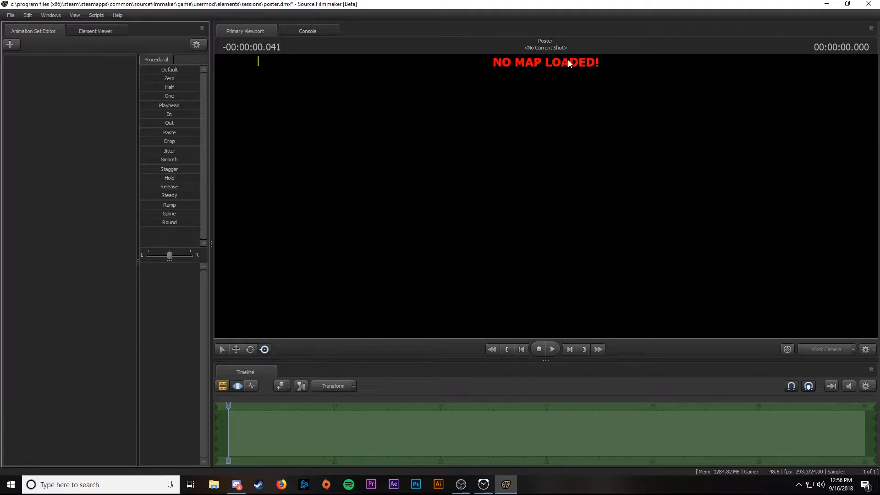
Step: Load the map cp_foundry.bsp into the session, filtering the map list by "foundry"
right_click(497, 157)
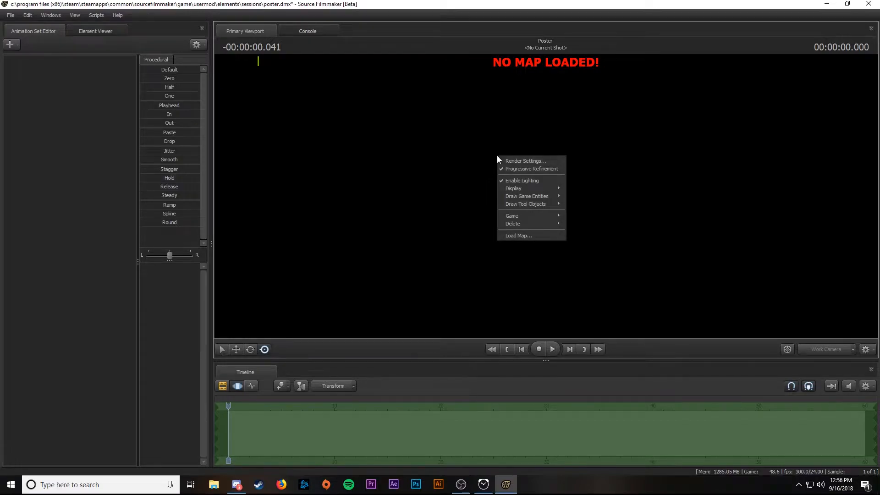
click(518, 235)
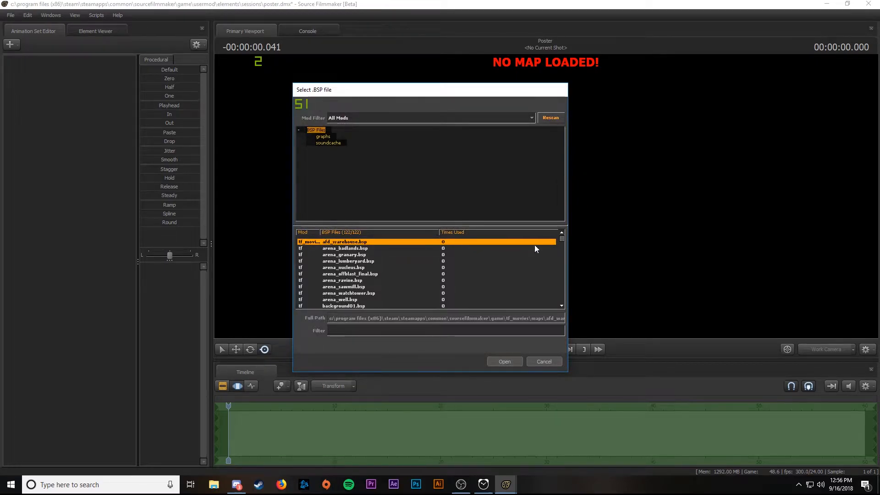
scroll(350, 255, down, 2)
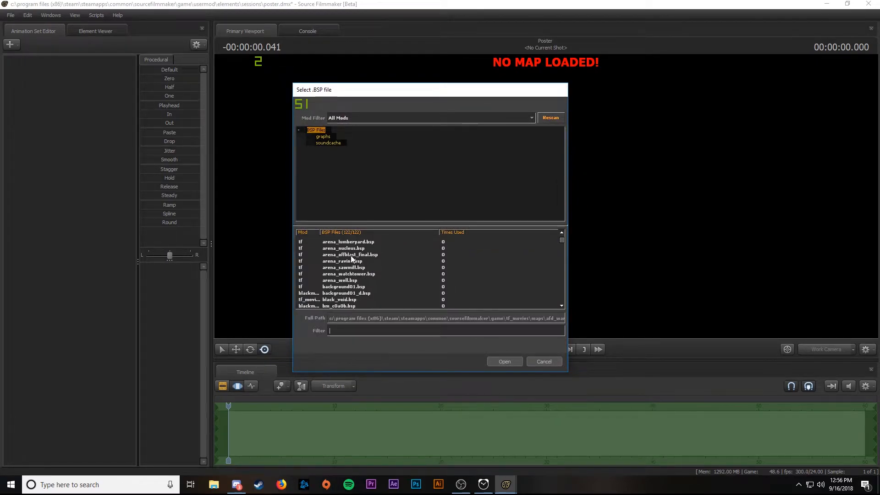
scroll(375, 273, down, 3)
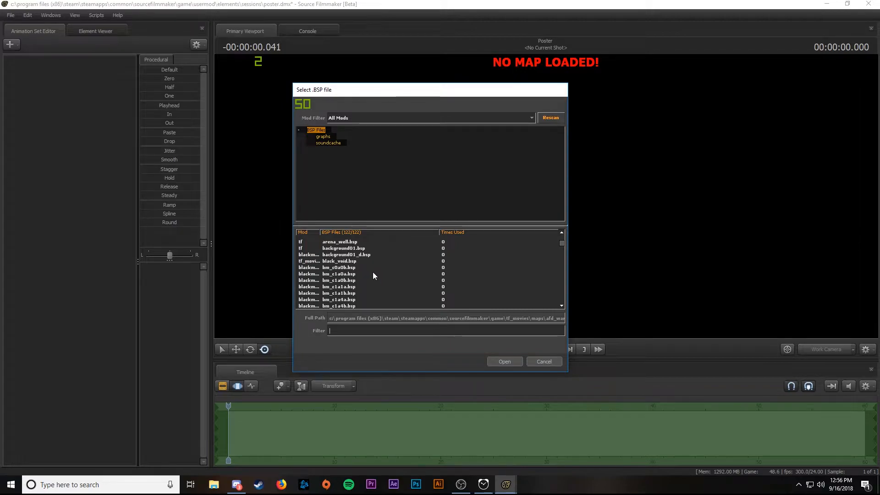
scroll(367, 274, up, 5)
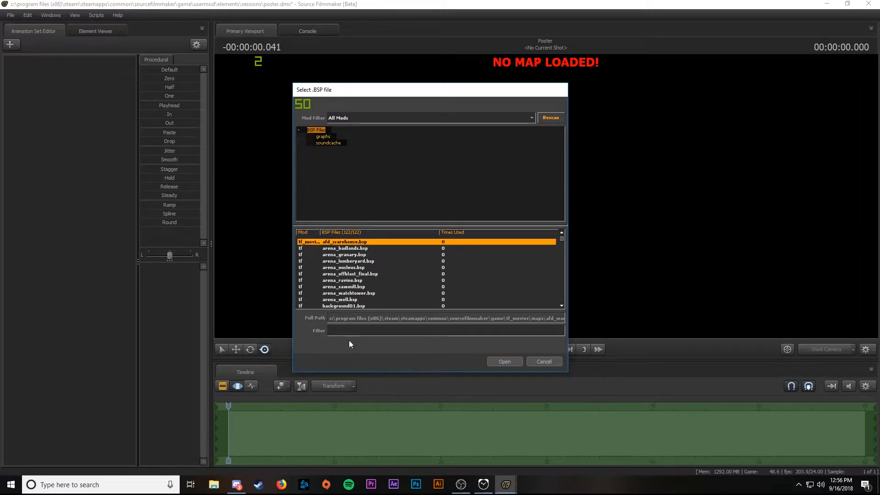
text(f)
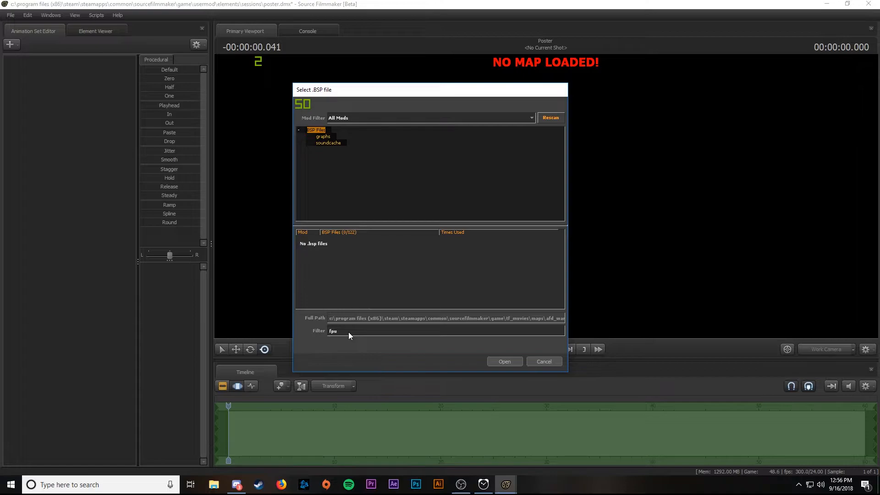
text(oundre)
key(BackSpace)
text(y)
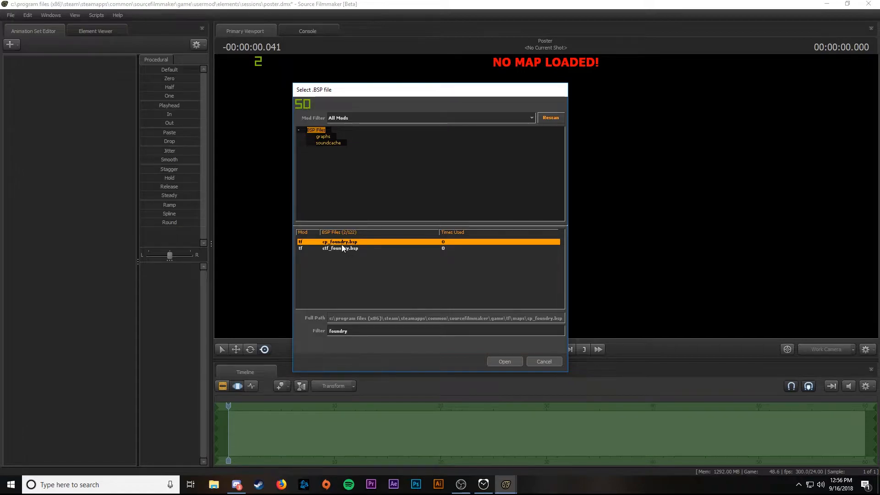
click(504, 361)
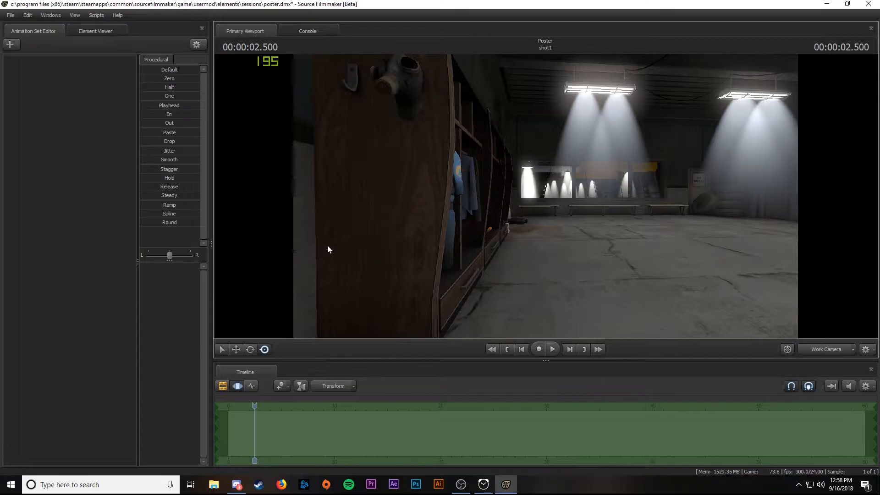
Step: Fly the work camera out of the locker room into the warehouse beside the stacked blue barrels, testing its height
drag(523, 198, 733, 288)
key(w)
key(w)
key(w)
key(a)
key(w)
key(w)
key(w)
key(w)
key(z)
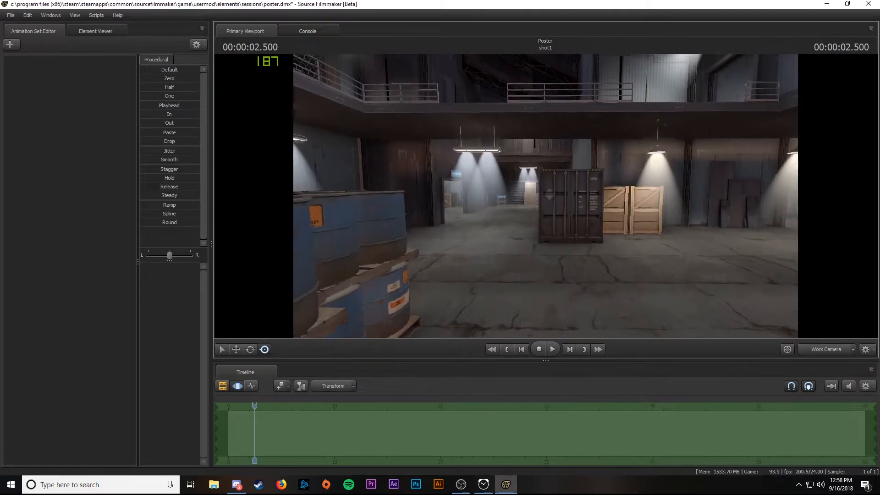
key(x)
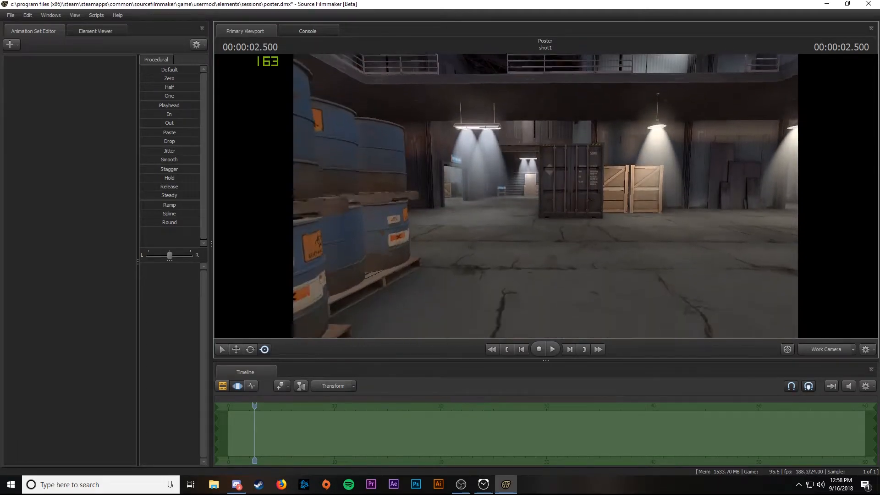
Step: Move the work camera outdoors to the rail yard and frame the open canopy, wooden crates and shed
key(w)
drag(546, 196, 504, 198)
key(w)
key(w)
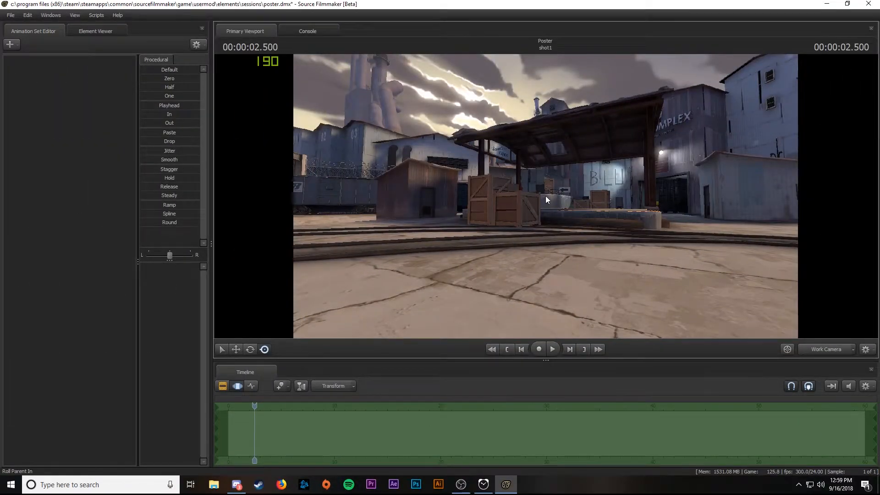
drag(546, 197, 559, 220)
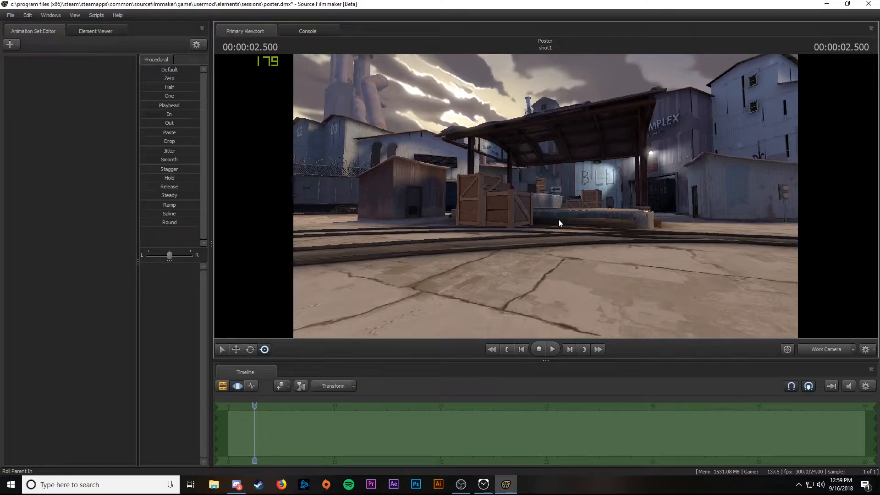
drag(558, 220, 546, 196)
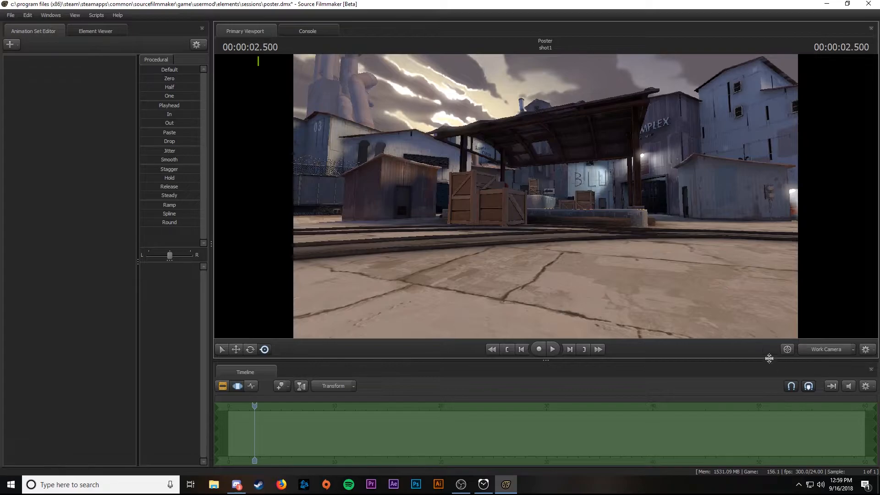
Step: Create a new scene camera from the current work camera view
click(853, 350)
mouse_move(855, 386)
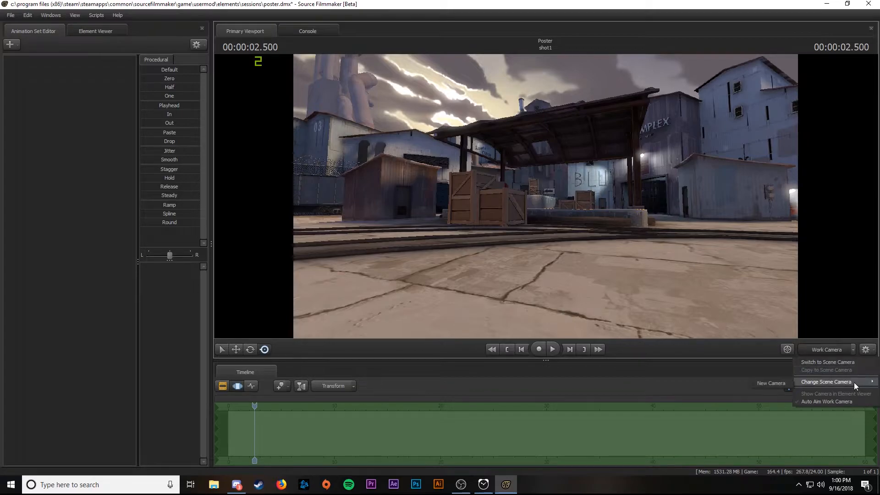
click(777, 382)
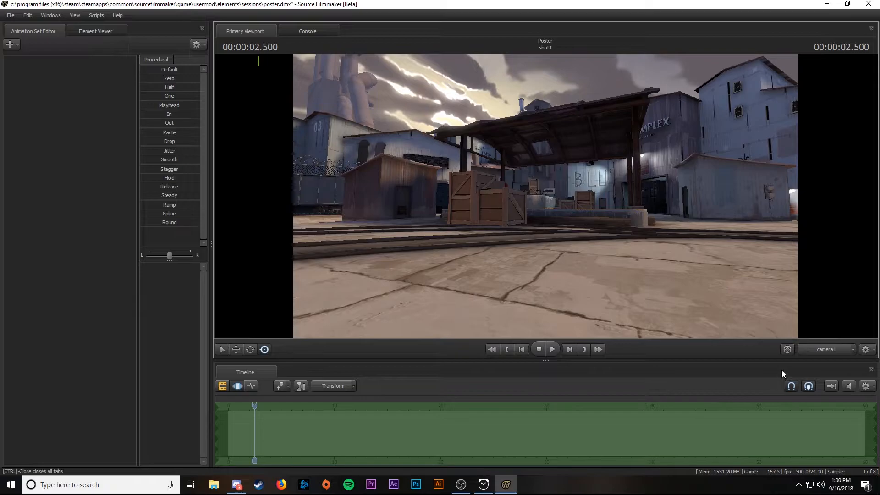
Step: Try moving the work camera and the new scene camera separately, bringing the scene camera lower to the ground facing the canopy
click(825, 350)
drag(636, 268, 750, 269)
key(s)
key(a)
key(d)
key(a)
key(d)
key(a)
key(d)
key(a)
key(d)
mouse_move(552, 234)
mouse_down()
mouse_move(497, 243)
mouse_move(551, 243)
mouse_up()
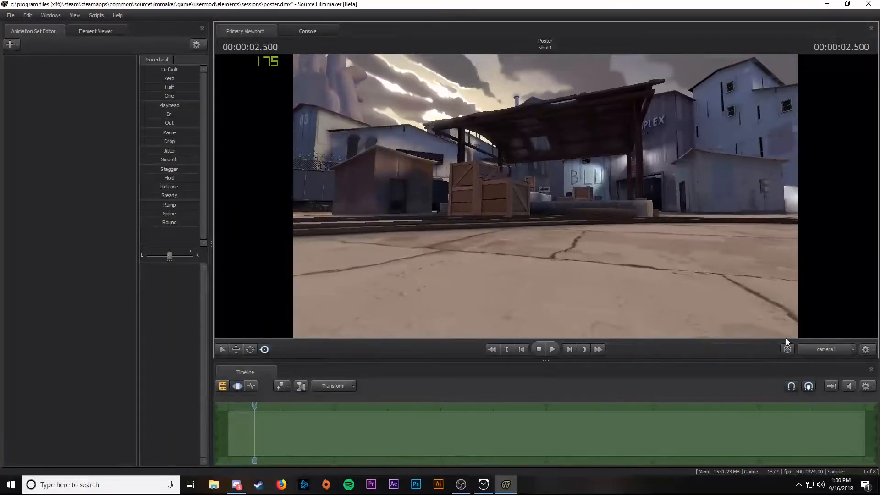
Step: Reframe camera1 with the canopy right of centre and position the work camera behind it so its frustum is in view
click(812, 351)
drag(642, 257, 567, 211)
click(839, 349)
key(z)
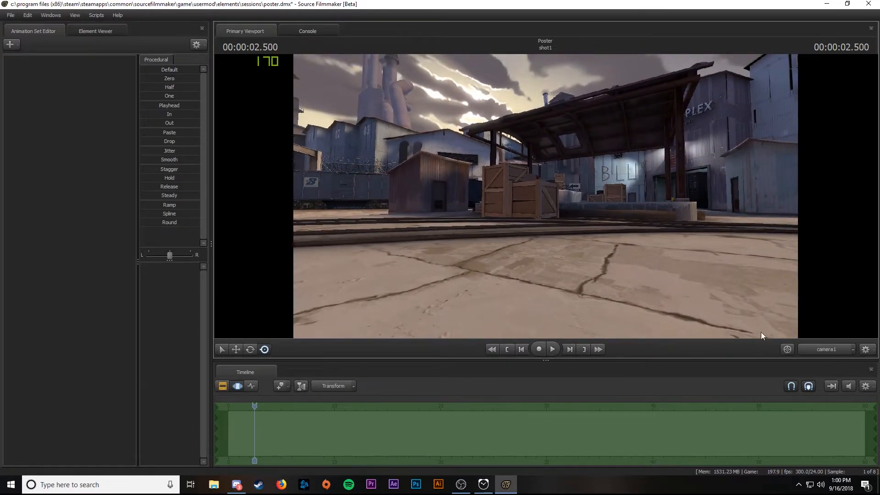
click(810, 350)
drag(506, 249, 545, 196)
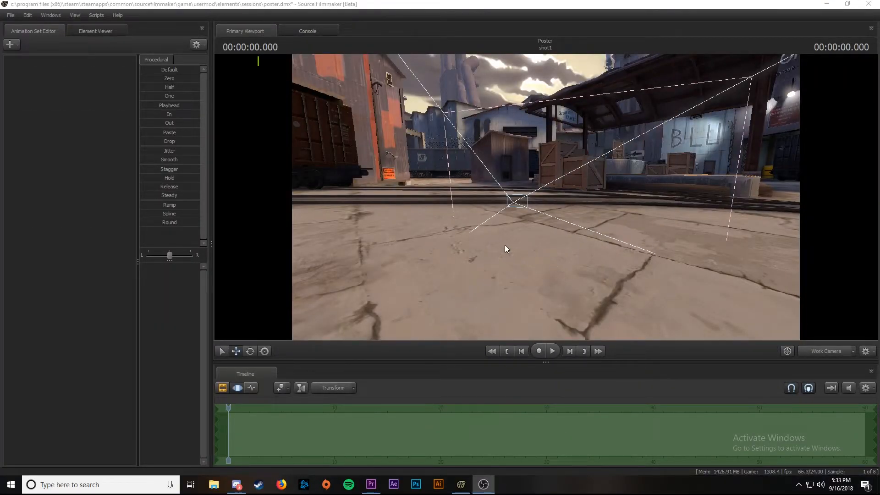
Step: Open a Secondary Viewport, dock it below the Animation Set Editor, and leave the primary viewport on the Work Camera
click(57, 16)
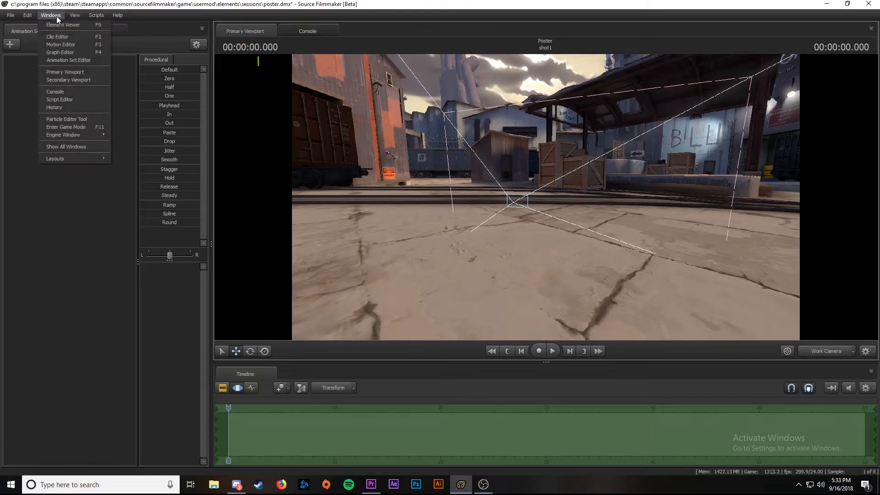
click(71, 80)
drag(466, 137, 251, 110)
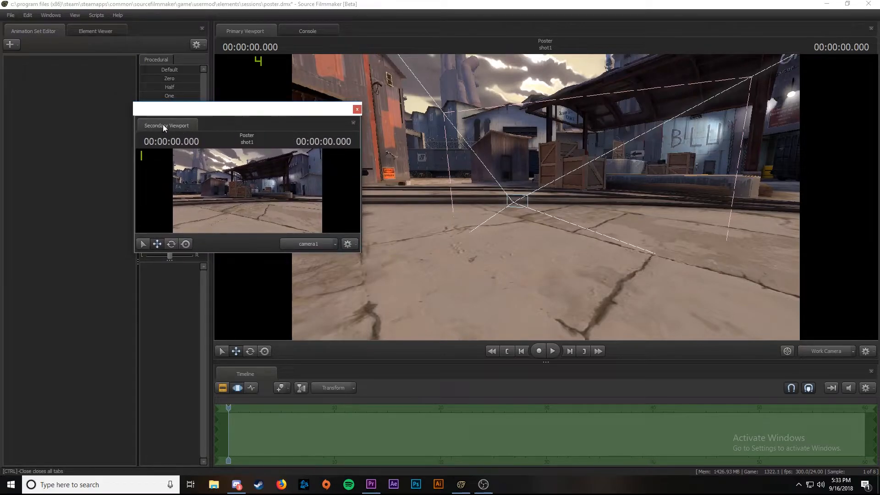
drag(164, 124, 106, 261)
drag(106, 354, 104, 294)
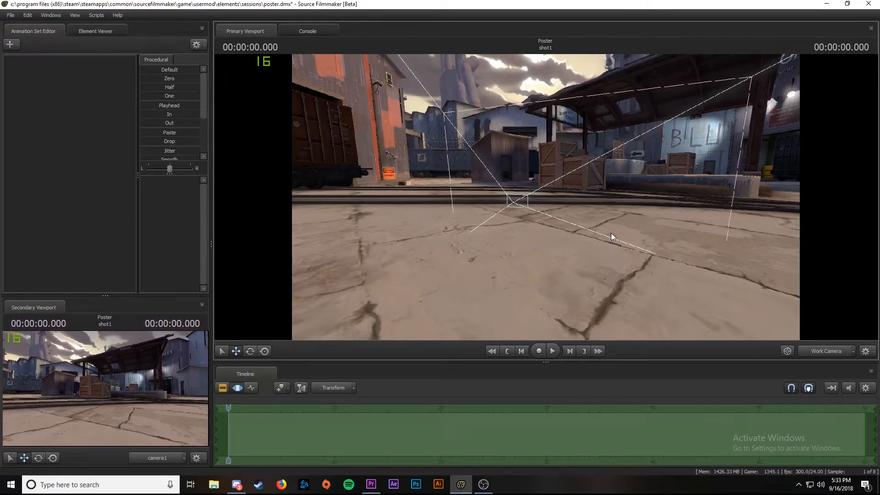
click(826, 352)
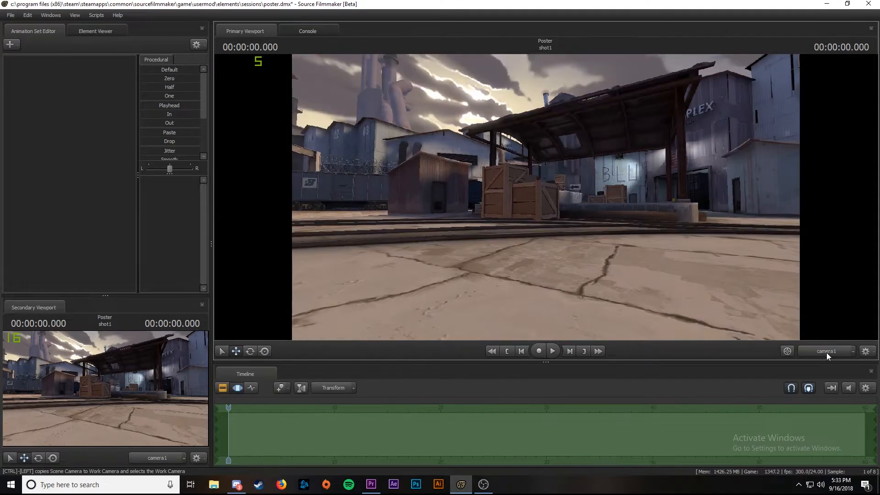
click(826, 352)
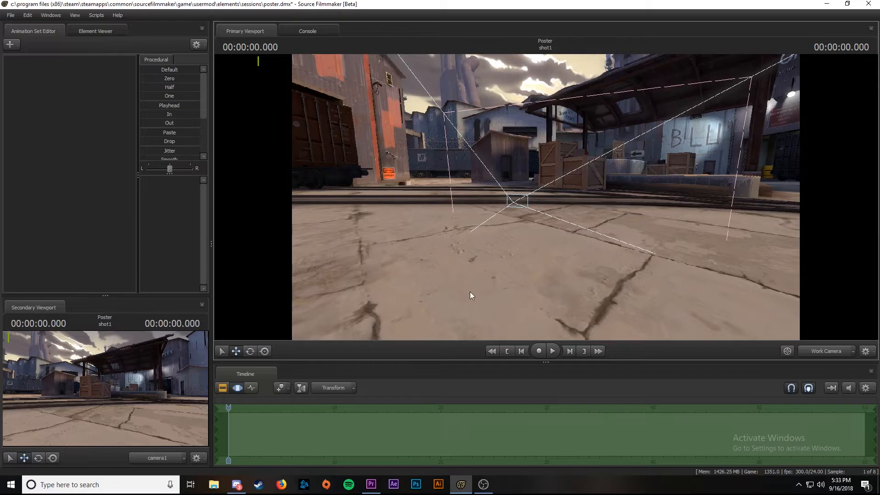
Step: Move and turn the work camera slightly behind camera1, keeping its frustum and the canopy in view
key(w)
drag(471, 295, 541, 289)
key(a)
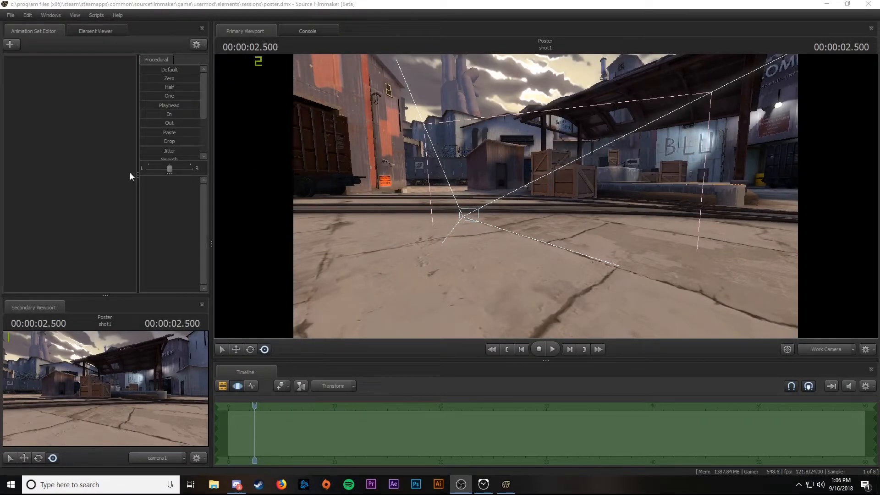
Step: Save the Poster session under its existing file name
click(101, 148)
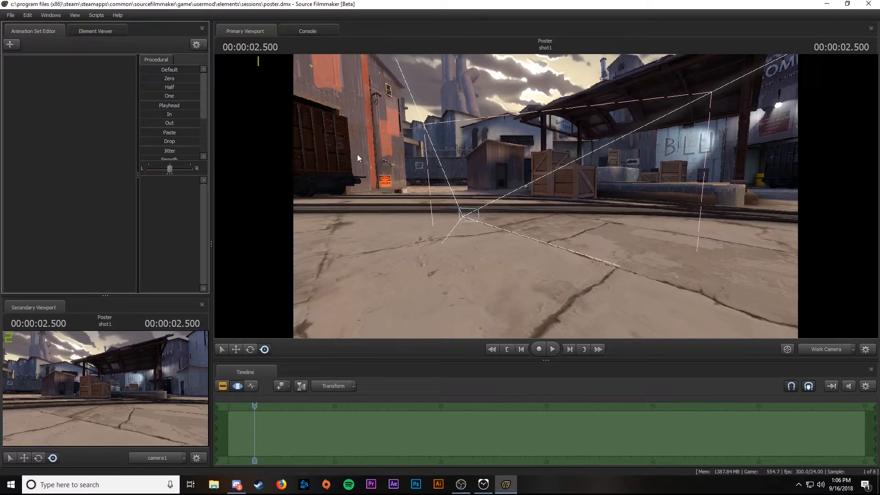
click(11, 16)
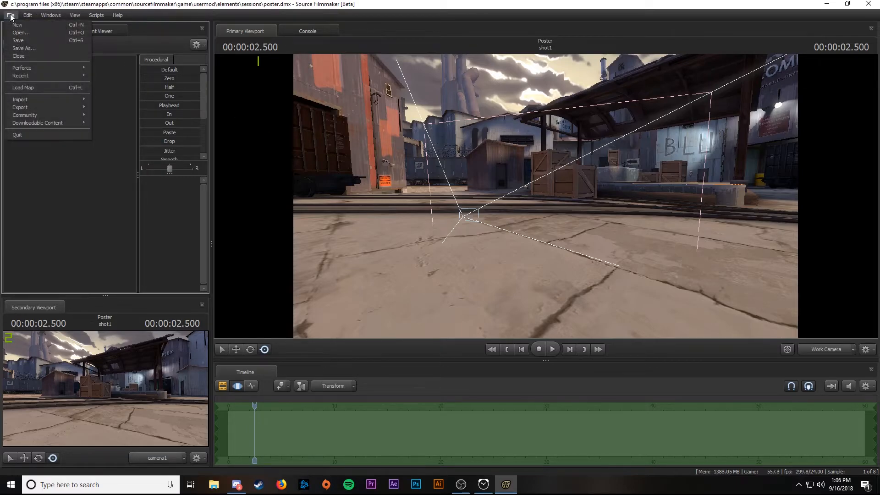
click(24, 41)
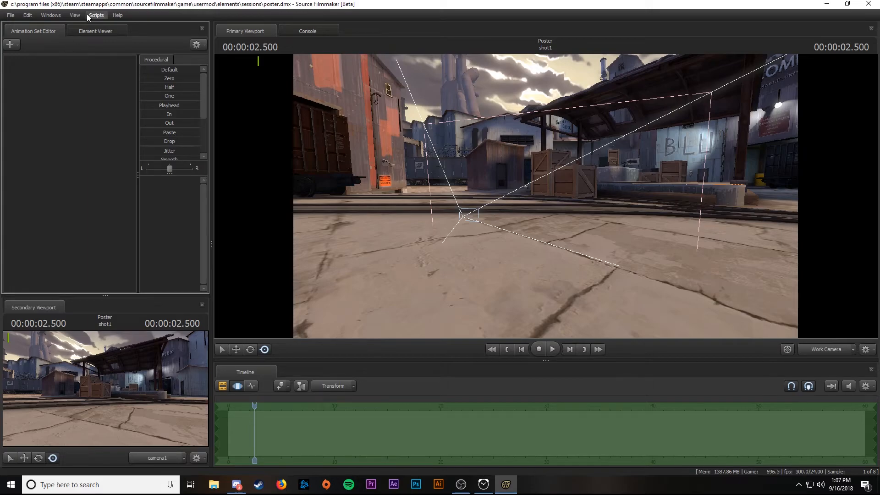
click(94, 31)
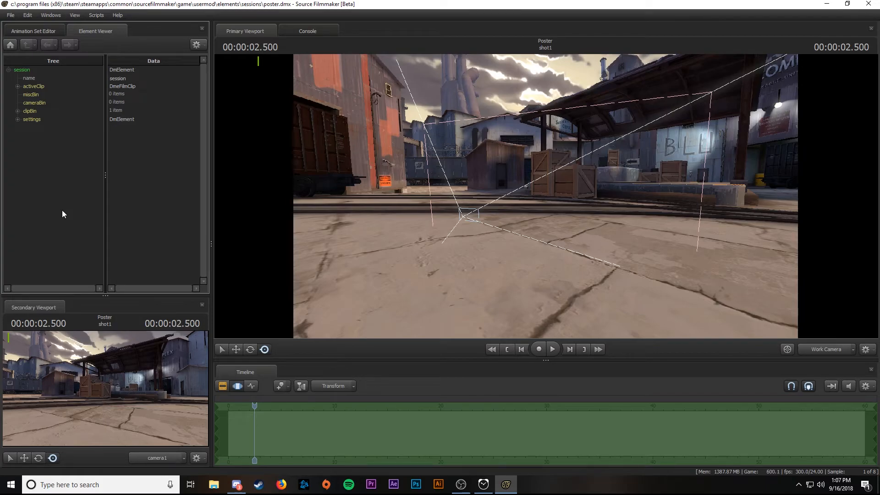
click(40, 34)
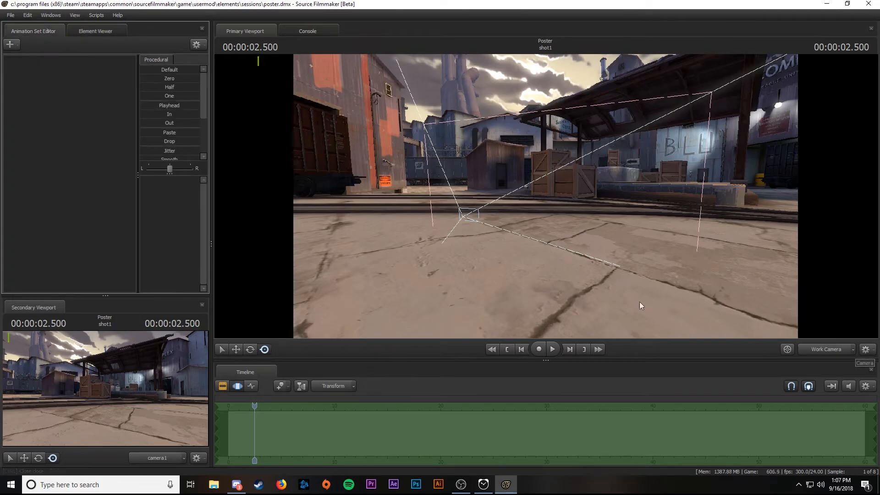
Step: Toggle the primary viewport's camera, return it to the Work Camera, and tilt the view slightly down toward camera1
click(834, 349)
click(834, 348)
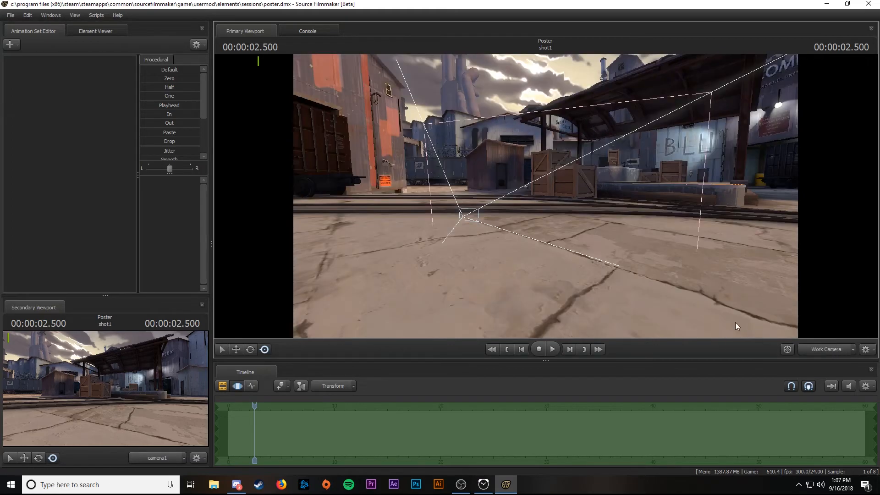
drag(546, 196, 538, 217)
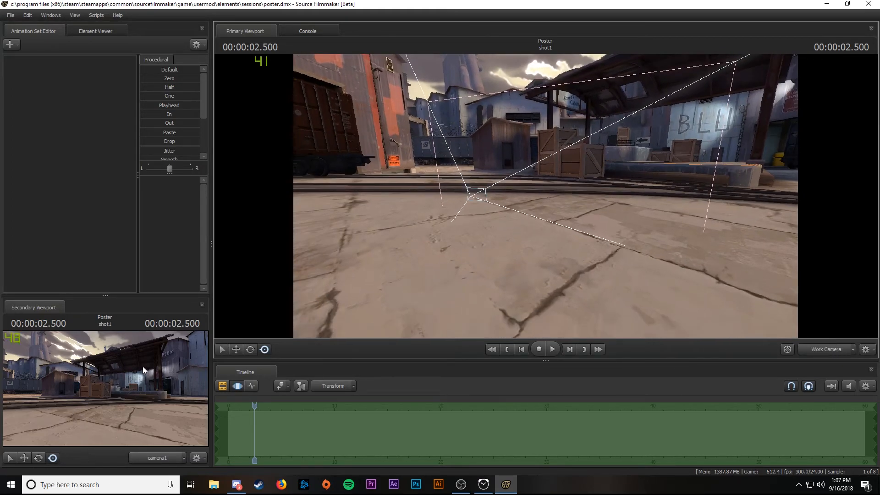
drag(211, 366, 212, 365)
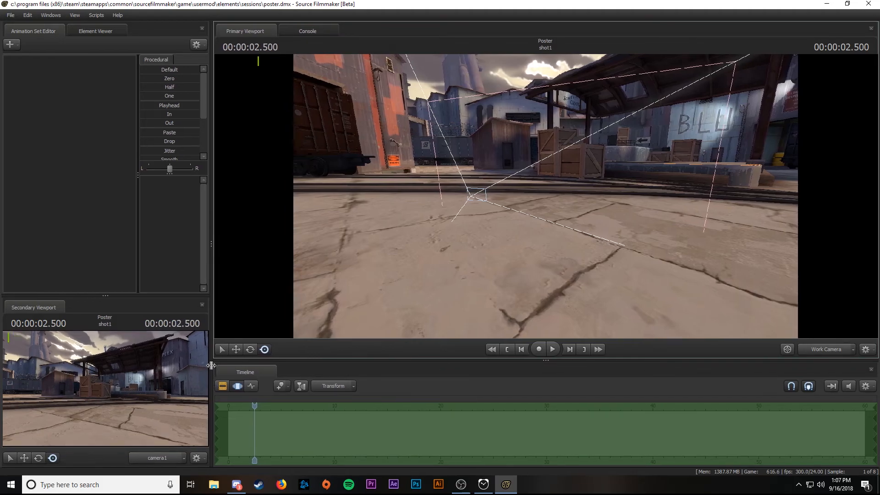